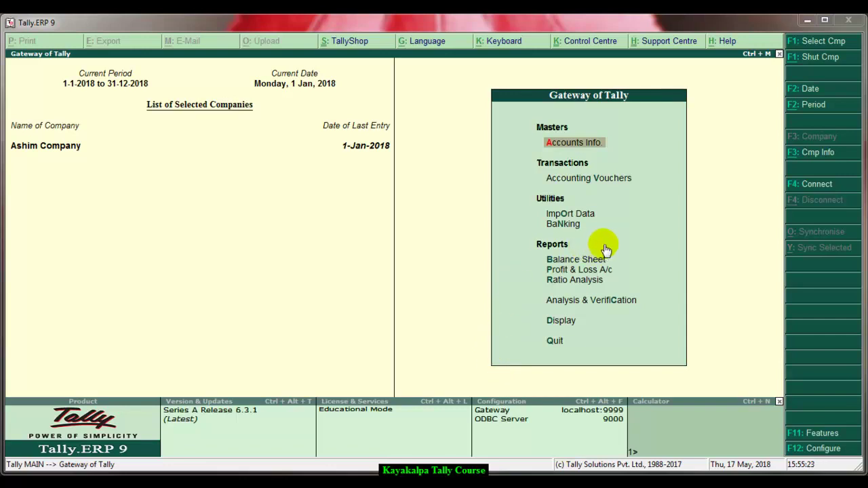
- Open Accounting Vouchers for Ashim Company and switch to a Receipt voucher (No. 3)
left_click(573, 182)
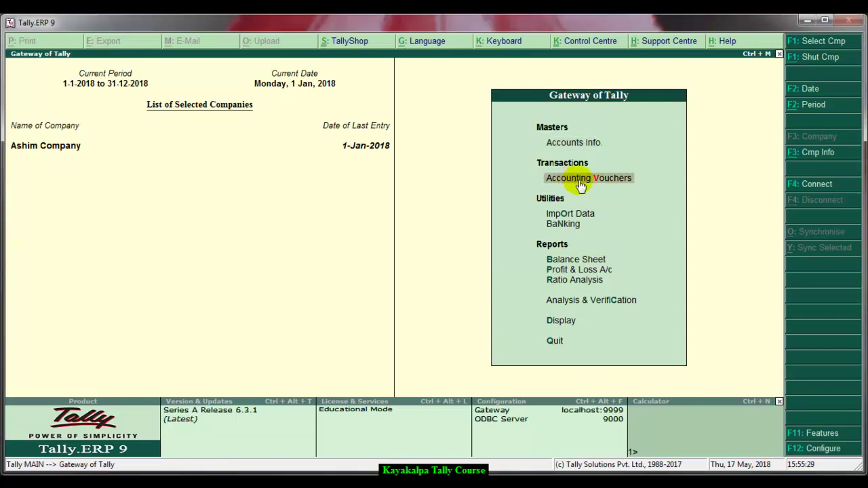
left_click(580, 182)
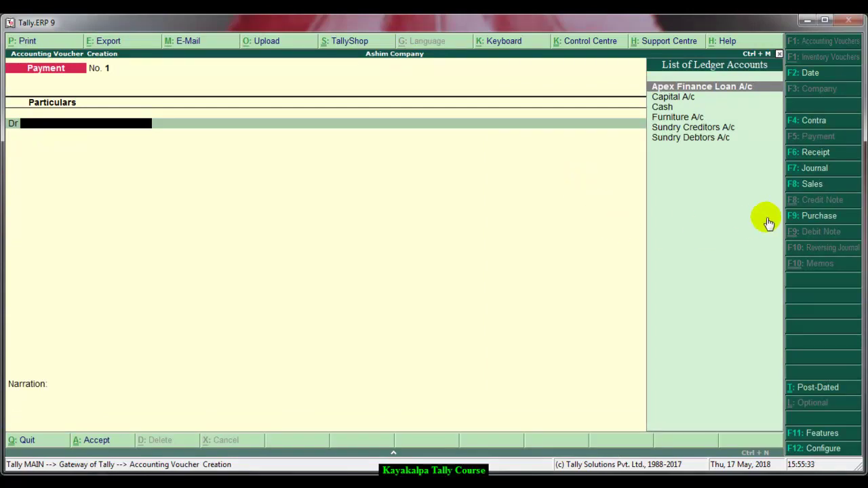
left_click(815, 155)
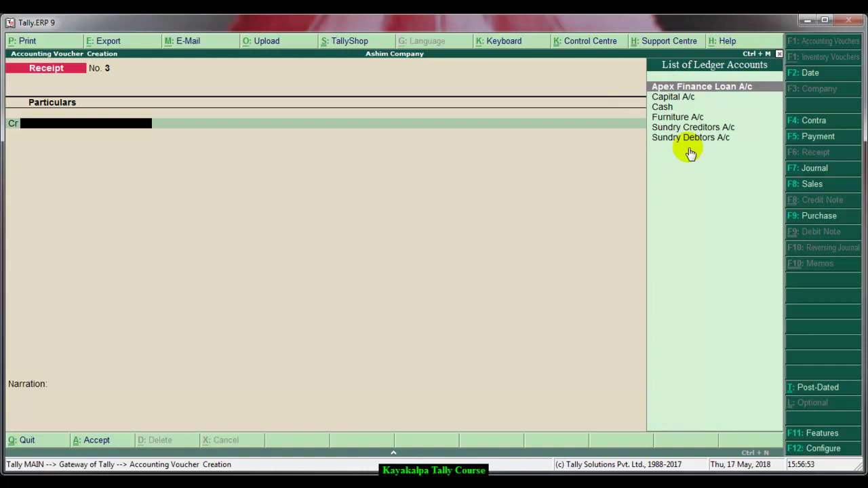
- Create a customer ledger grouped under Sundry Debtors and place it on Receipt No. 3's Cr line
key("alt+c")
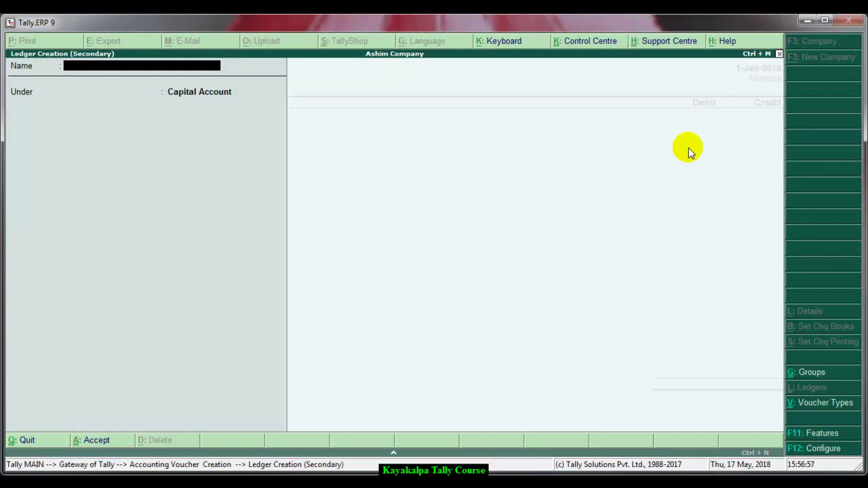
type("Ram A/c")
key("Return")
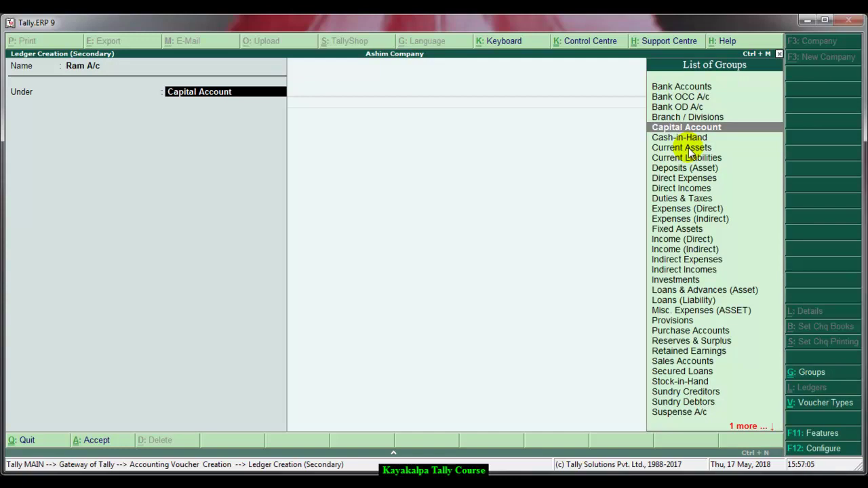
type("Su")
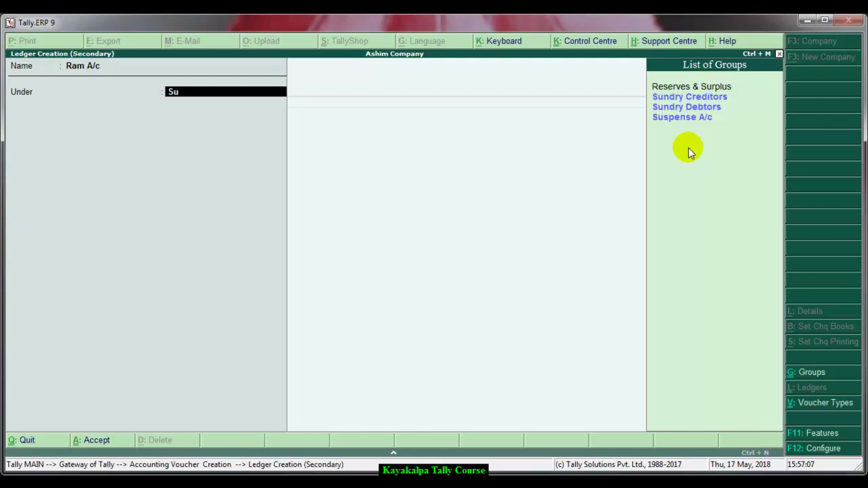
key("Down")
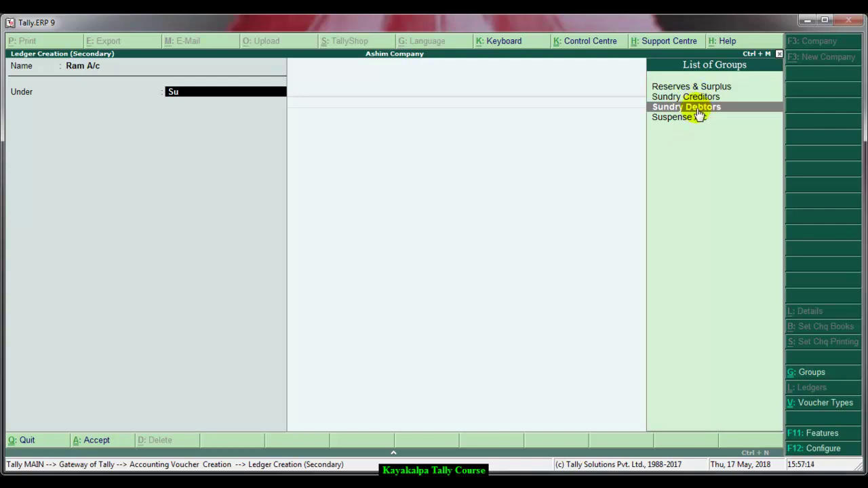
left_click(698, 107)
key("Return")
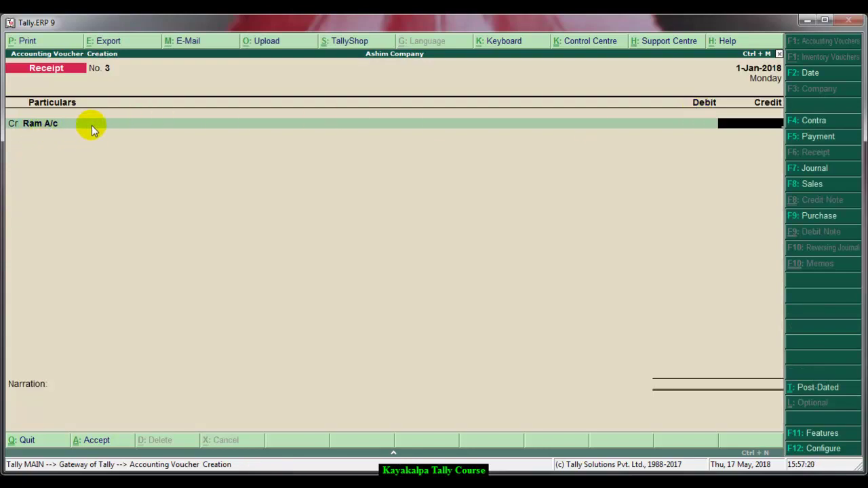
- Credit the customer 5,000 and debit Cash for 5,000.00
type("5000")
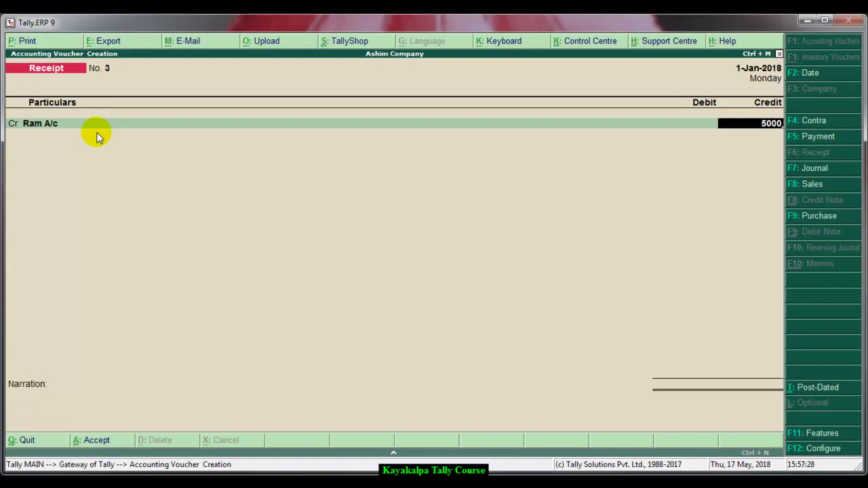
key("Return")
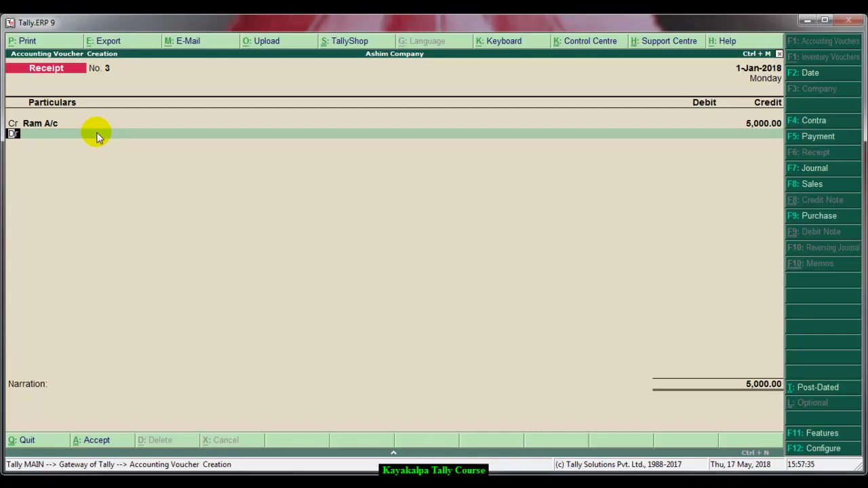
key("Return")
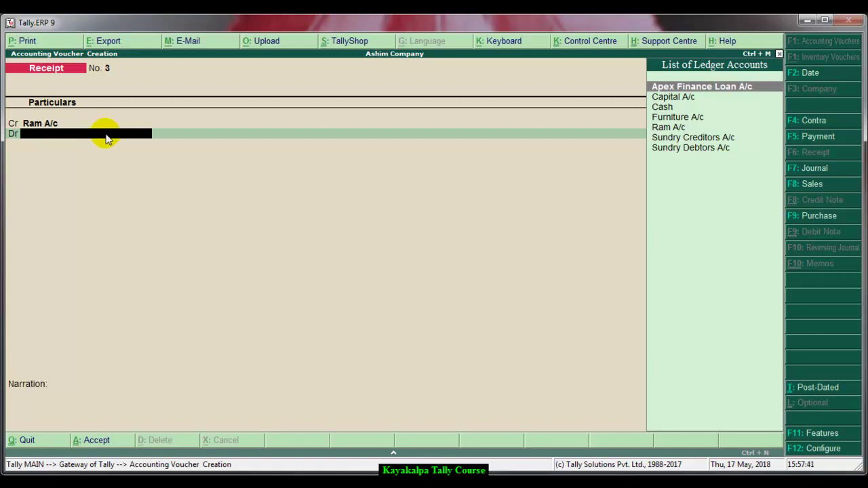
left_click(665, 108)
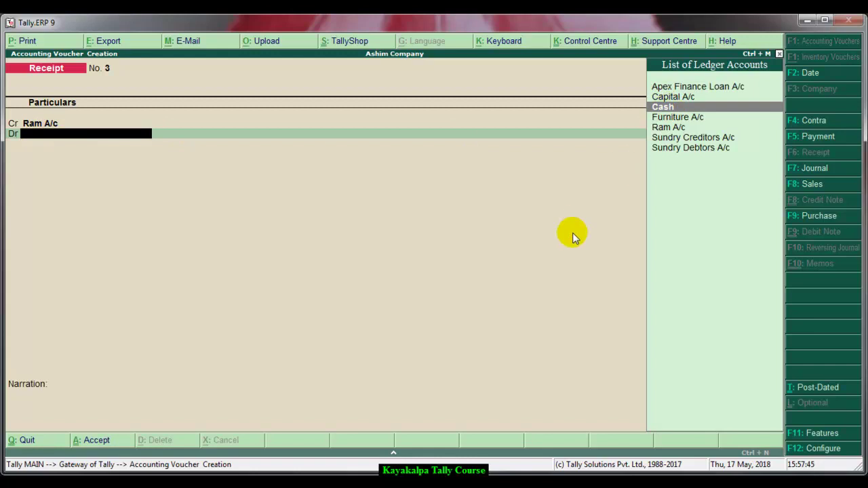
key("Return")
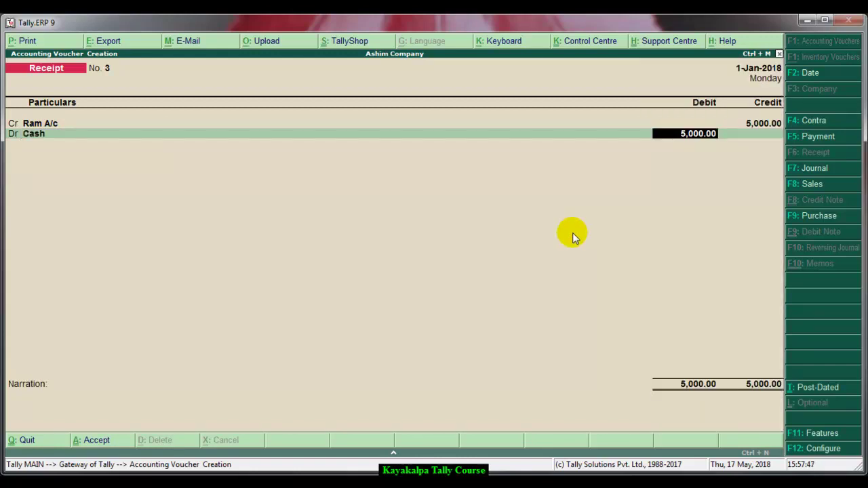
key("Return")
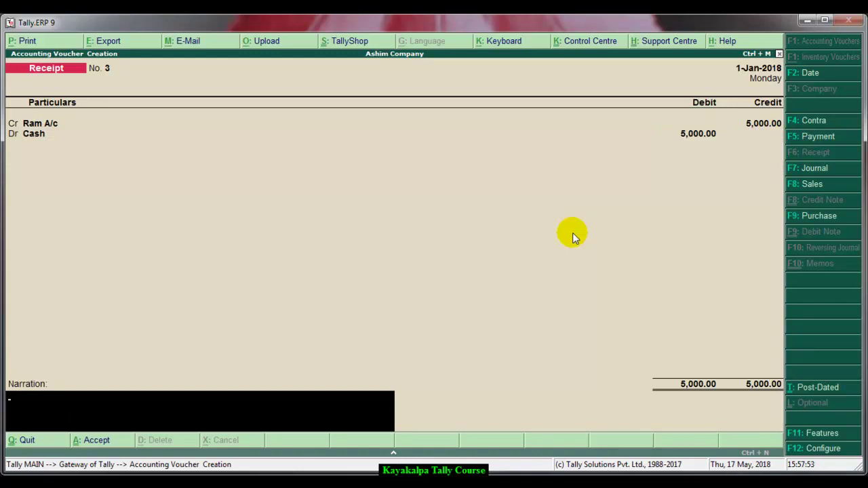
- Add the narration 'being cash received from customer' and save Receipt No. 3
type("being cash received f")
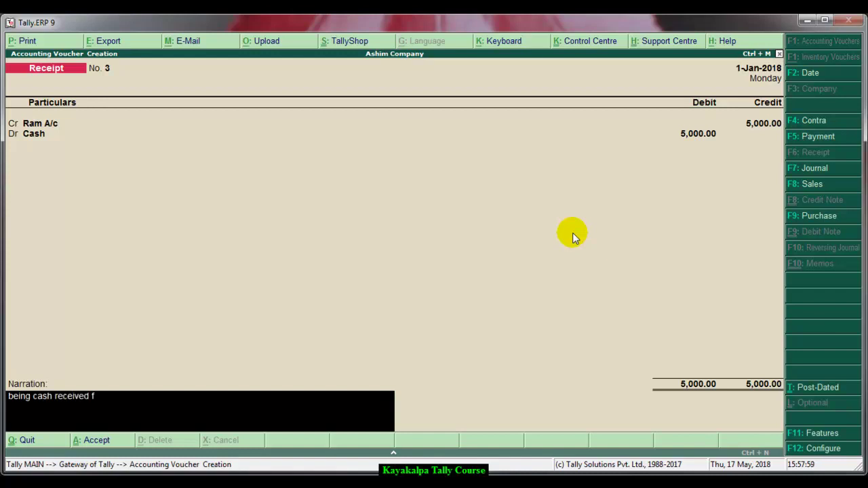
type("rom customer.")
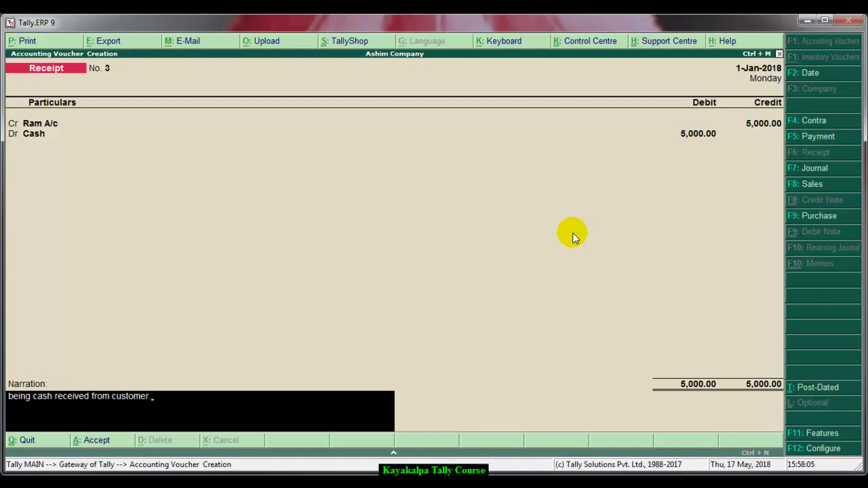
key("Return")
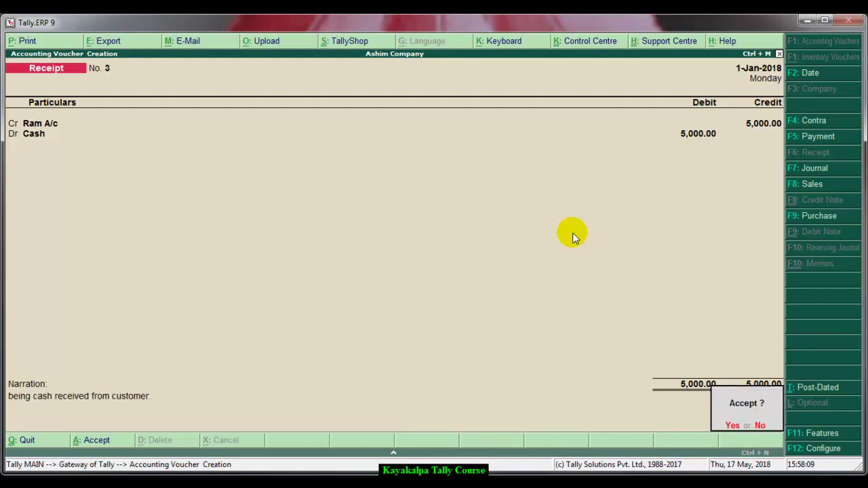
key("Return")
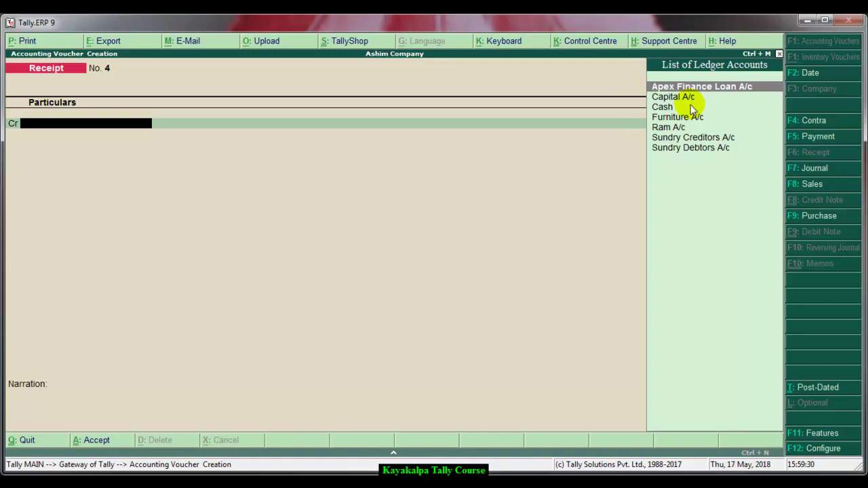
- Create a second customer ledger under Sundry Debtors for Receipt No. 4's Cr line
key("alt+c")
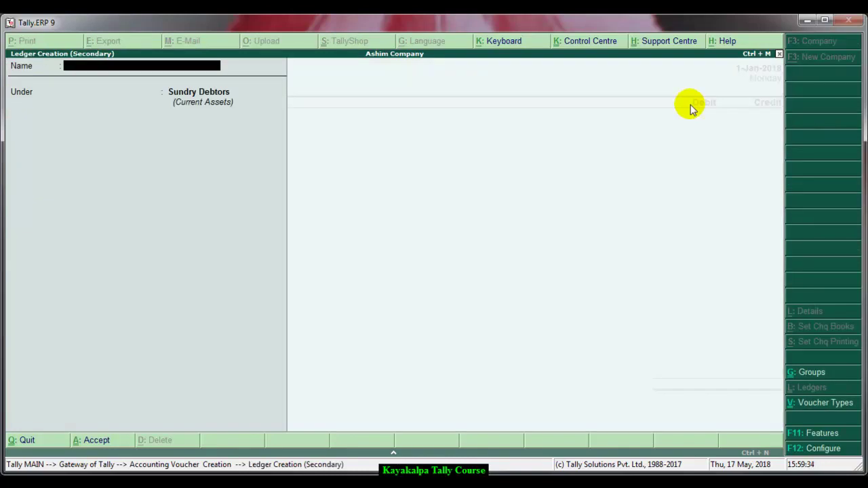
type("Shyam A/c")
key("Return")
key("Return")
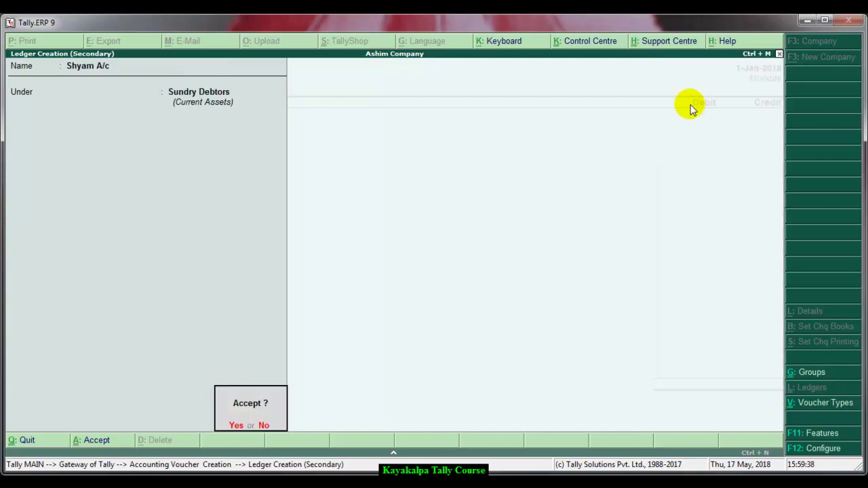
key("n")
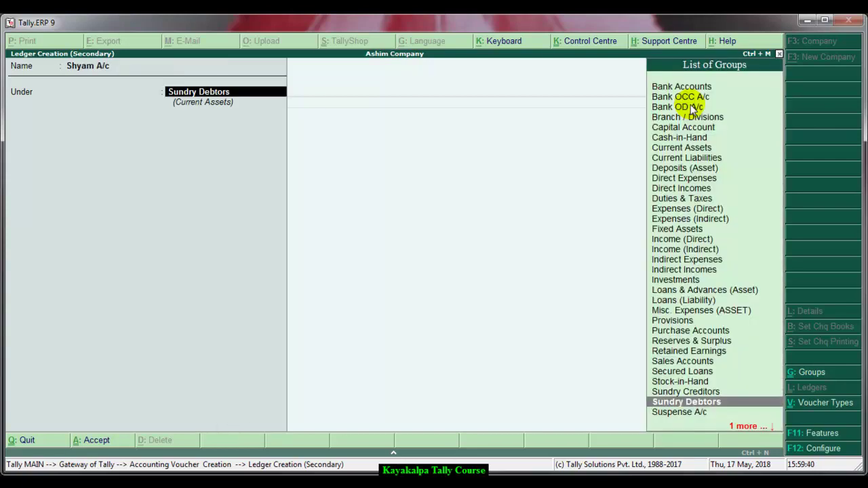
key("Return")
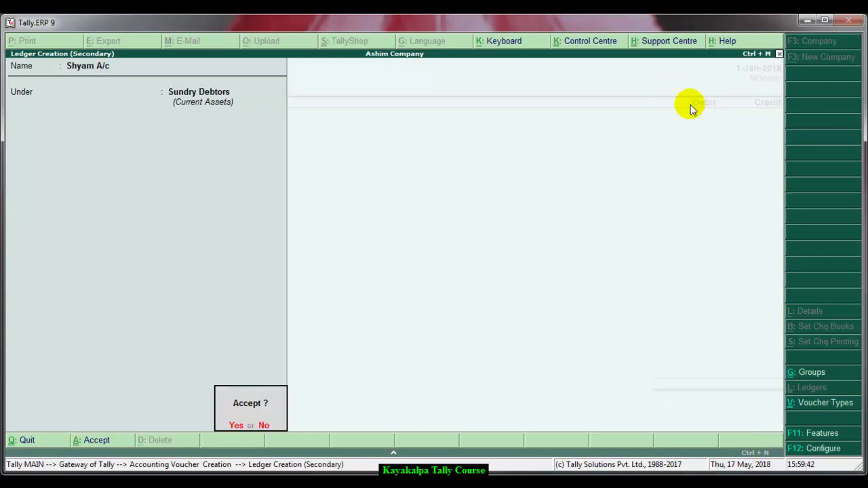
key("y")
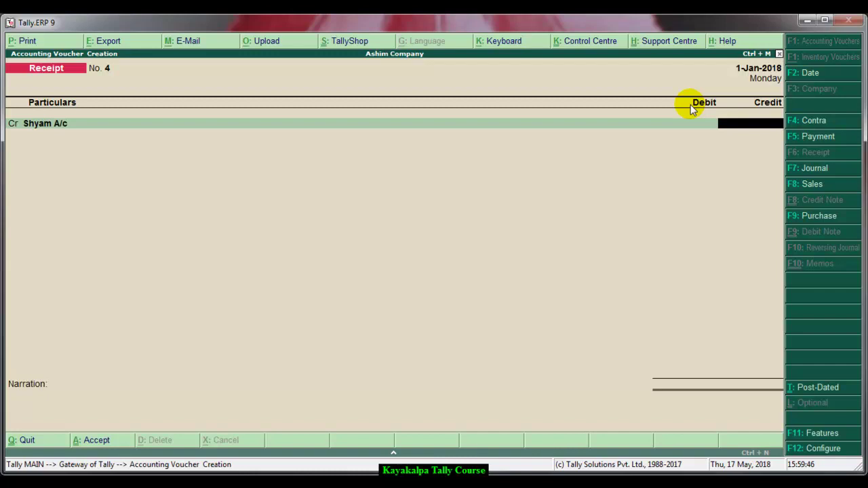
- Credit the customer 2,000 on Receipt No. 4
type("2000")
key("Return")
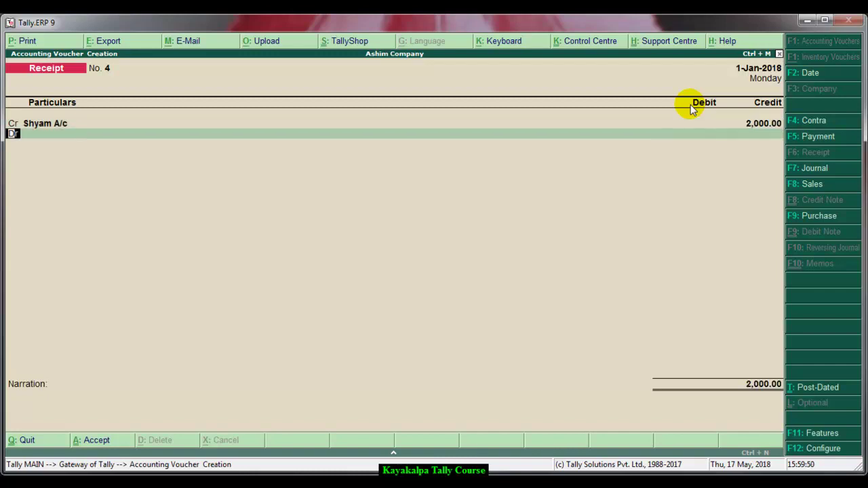
key("Return")
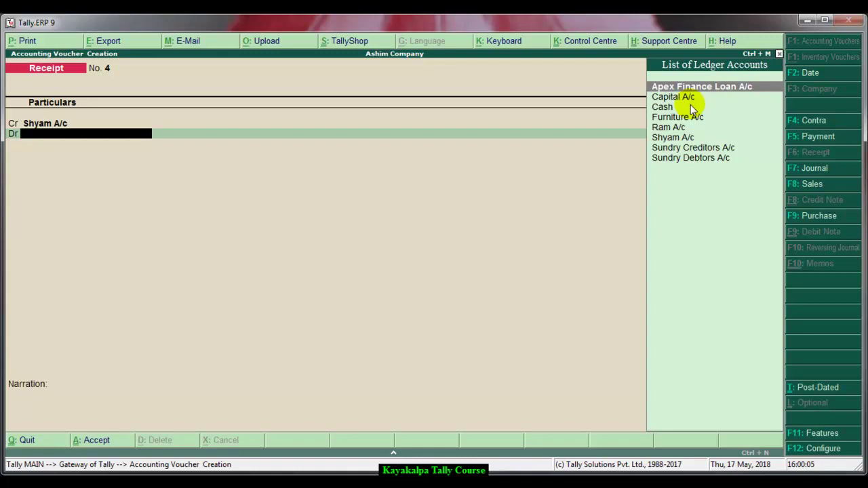
- Start creating a new debit ledger named 'City Bank A/c'
key("alt+c")
type("City Bank A/c")
key("Return")
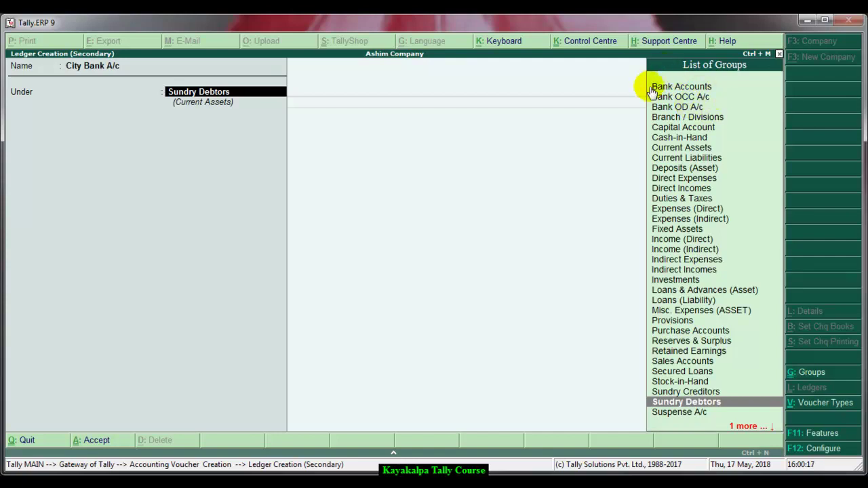
- Place City Bank A/c under Bank Accounts, enter its account number and bank code CBPKRNP
left_click(698, 87)
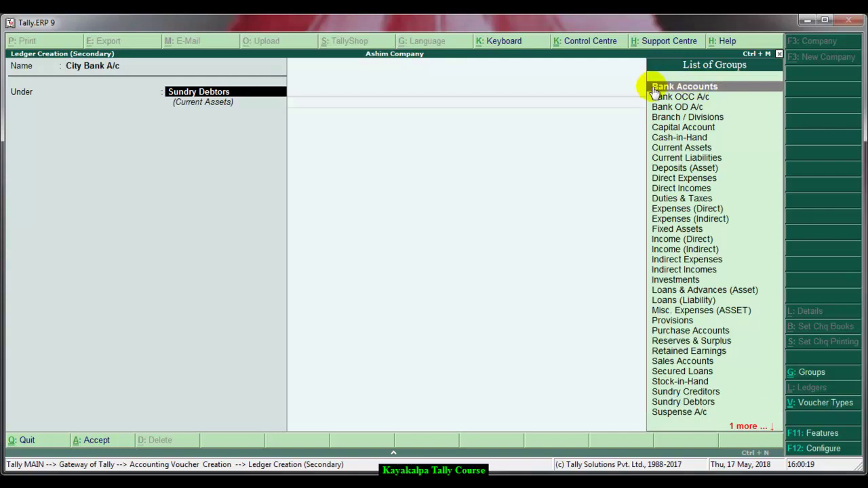
key("Return")
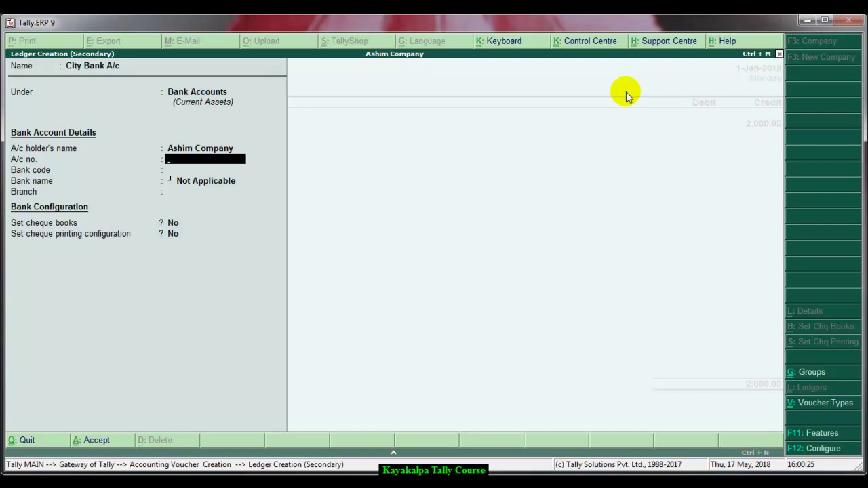
key("Return")
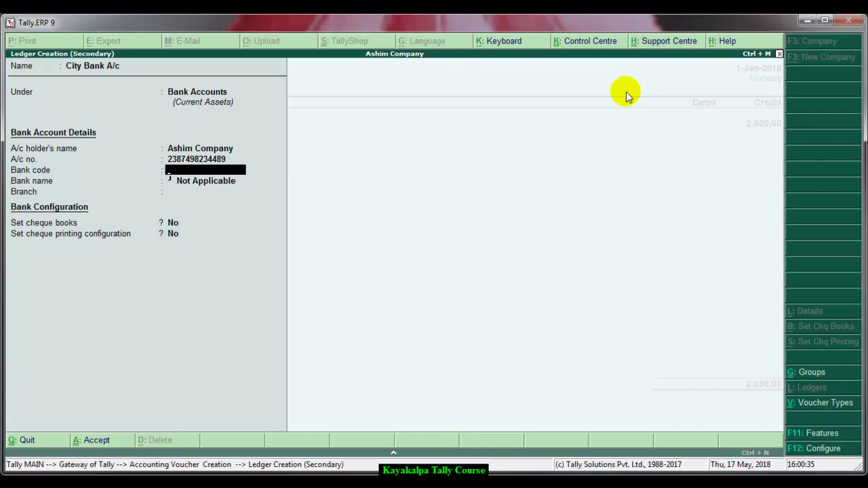
type("CBPKRNP")
- Accept the bank code, dismiss the length warning and leave bank name as Not Applicable
key("Return")
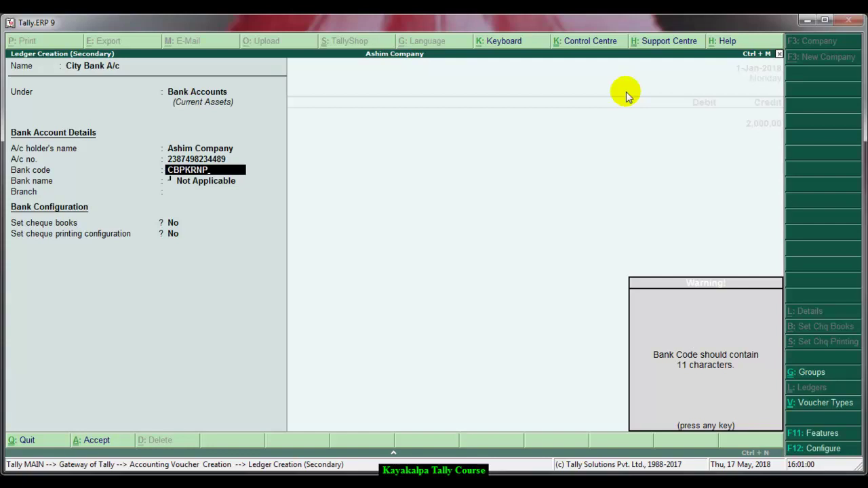
key("Return")
type("3")
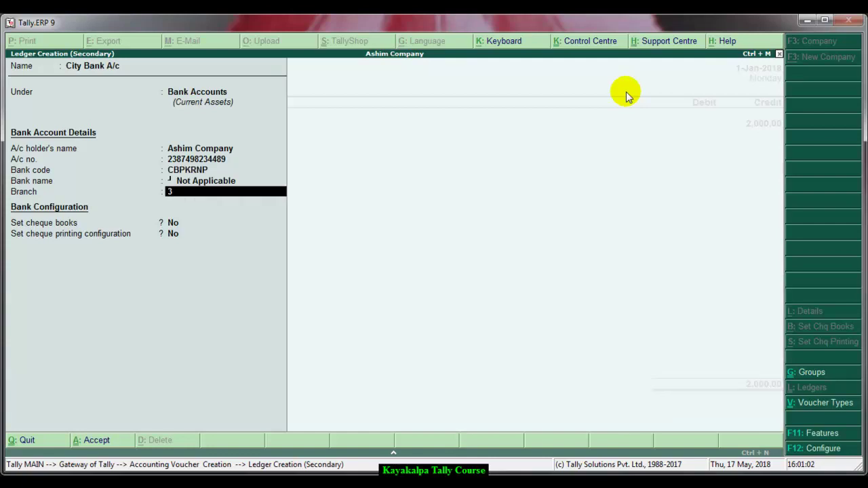
type("70")
key("BackSpace")
key("BackSpace")
key("BackSpace")
key("BackSpace")
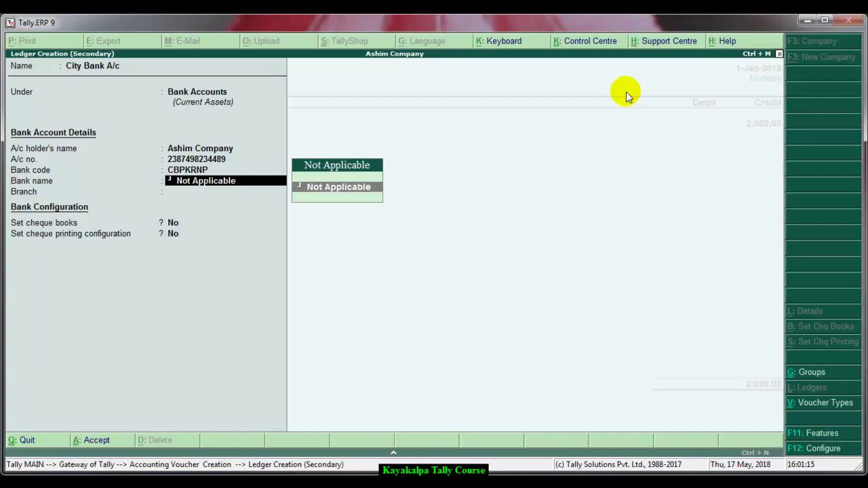
type("Ci")
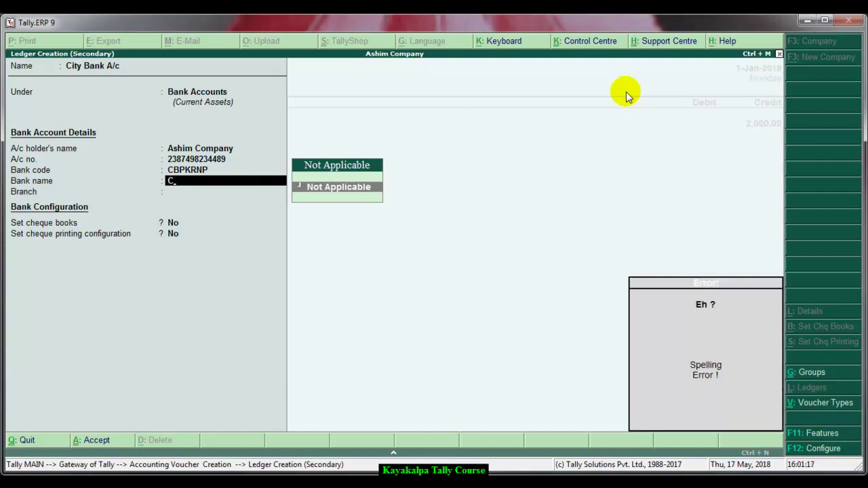
key("BackSpace")
key("Return")
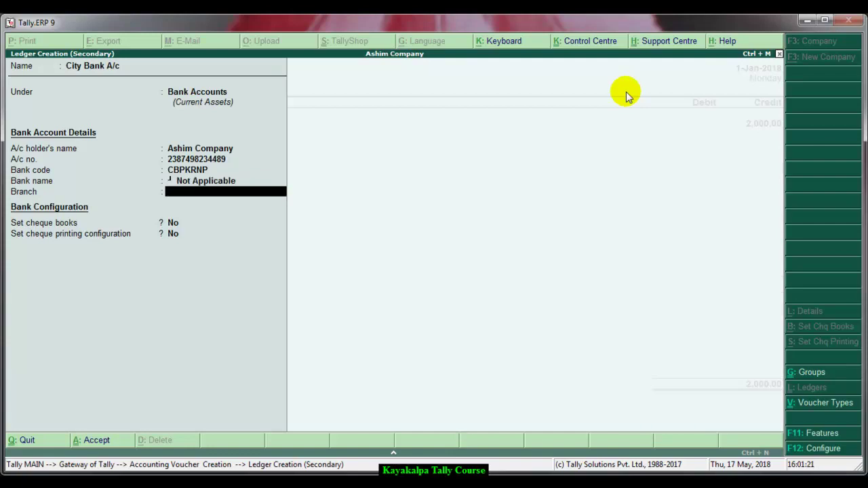
- Set the branch to Newroad and leave cheque books at No
type("Newroad")
key("Return")
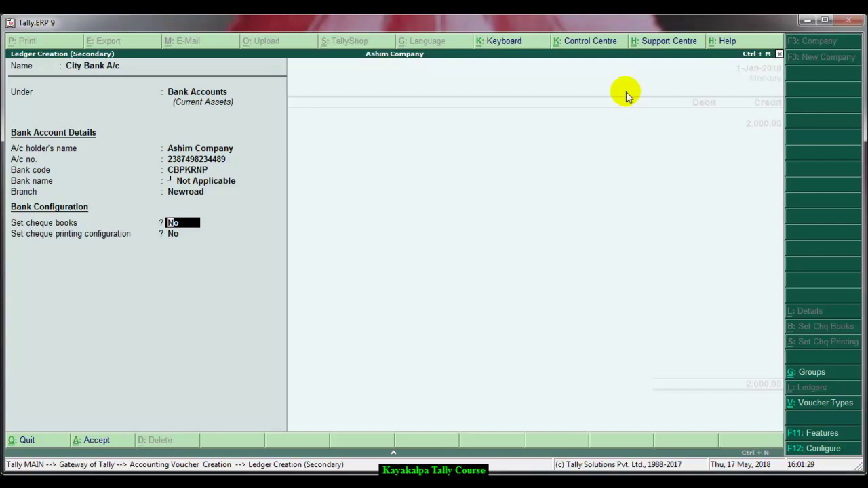
key("Return")
key("Return")
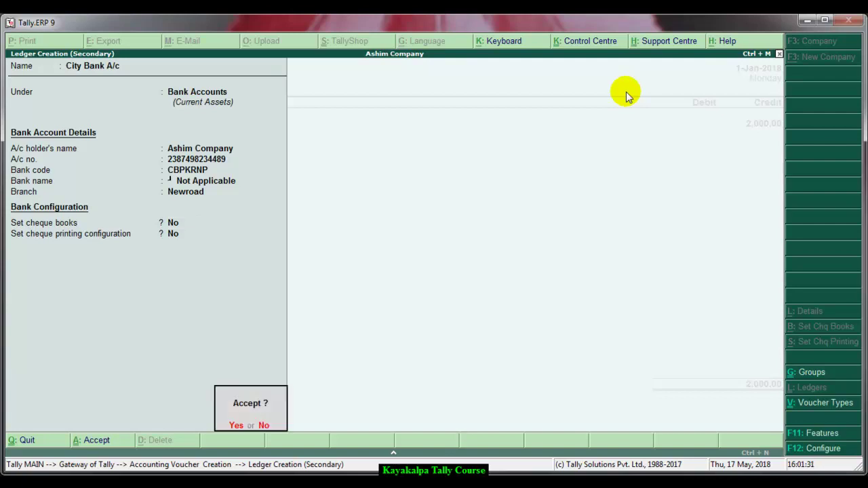
key("Return")
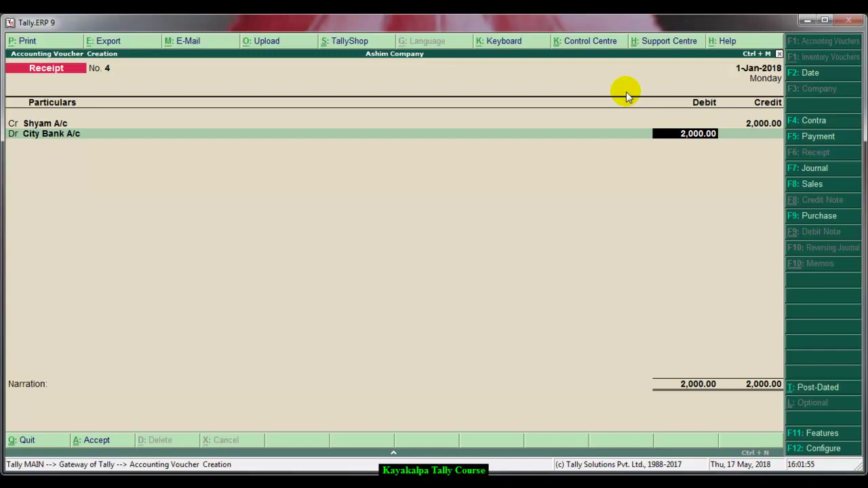
- Save City Bank A/c and open Bank Allocations for its 2,000.00 debit
key("Return")
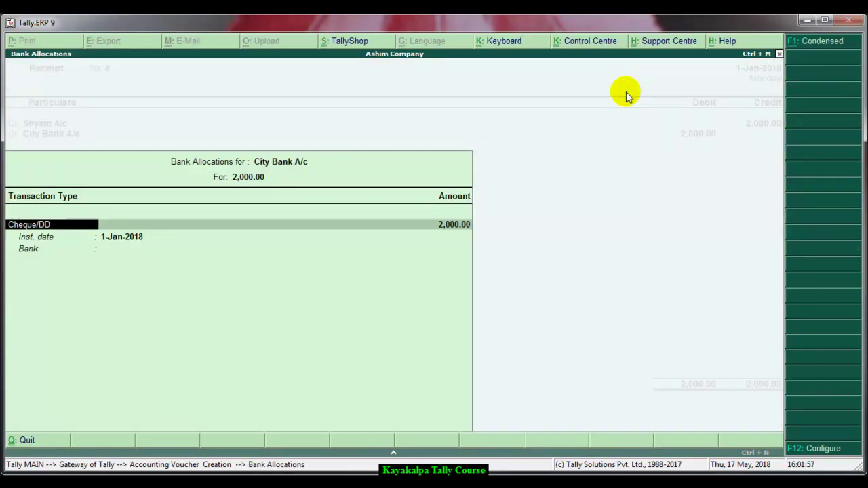
- Allocate 2,000.00 as Cheque/DD dated 1-Jan-2018, specifying bank name Machhapuchhre Bank
key("Return")
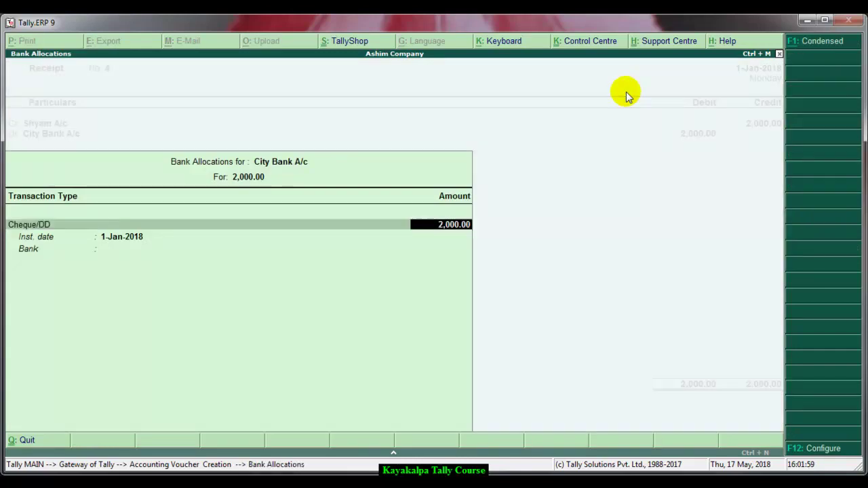
key("Return")
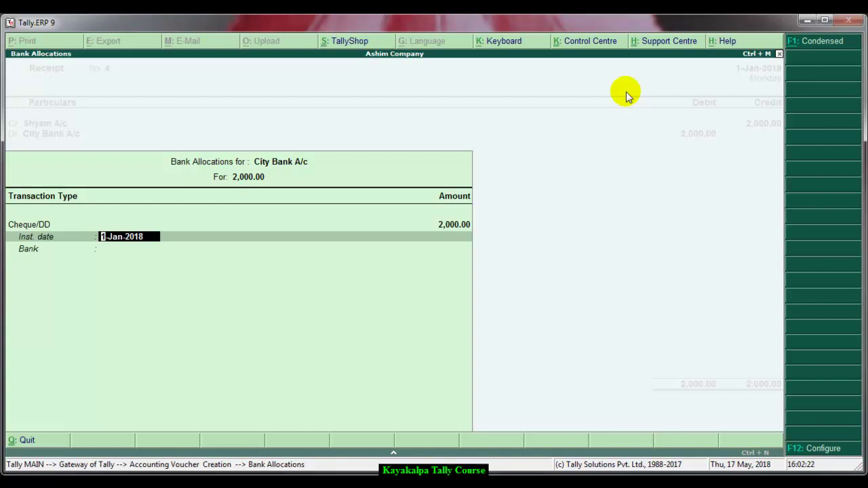
key("Return")
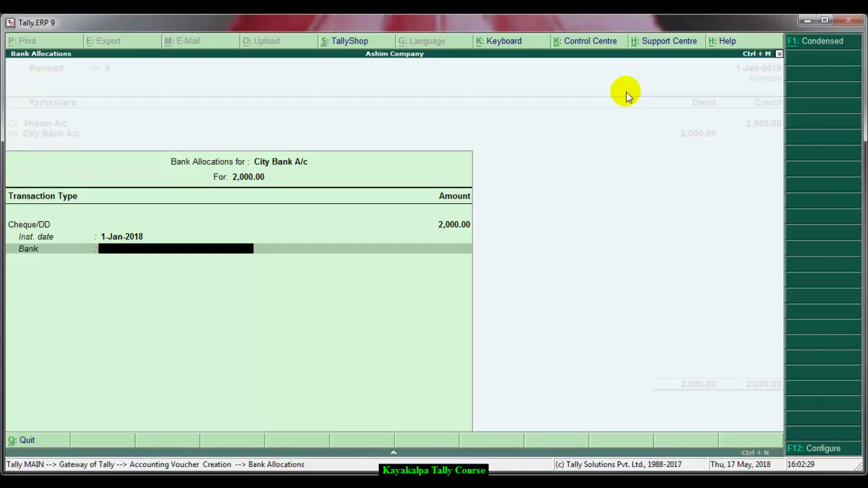
type("M")
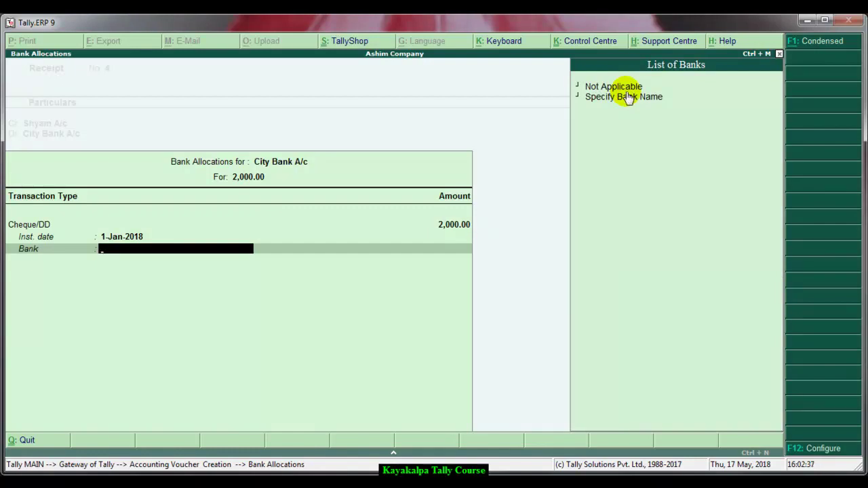
left_click(625, 103)
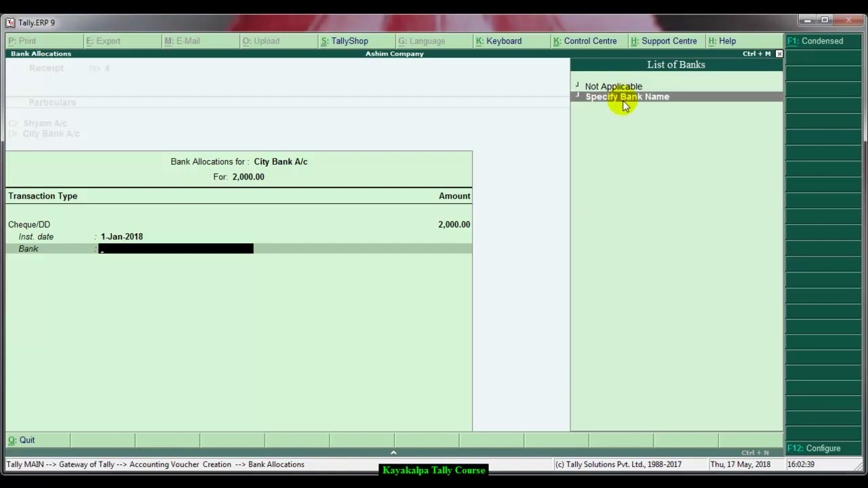
left_click(624, 104)
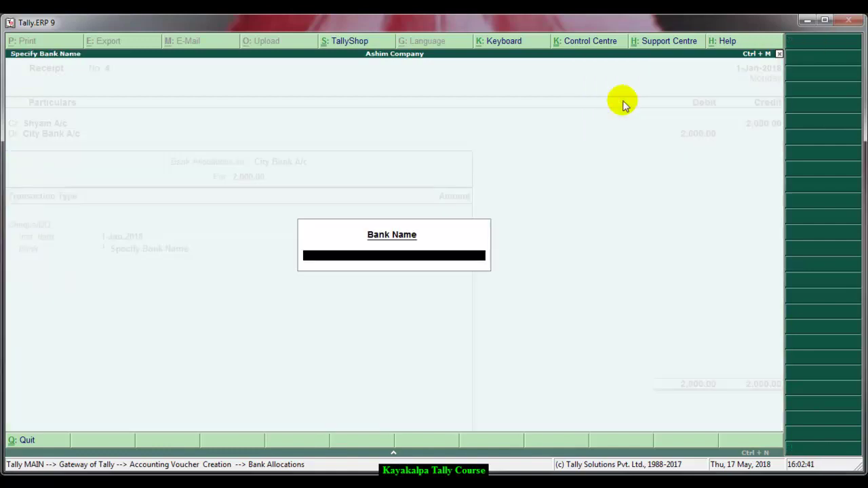
type("Ma")
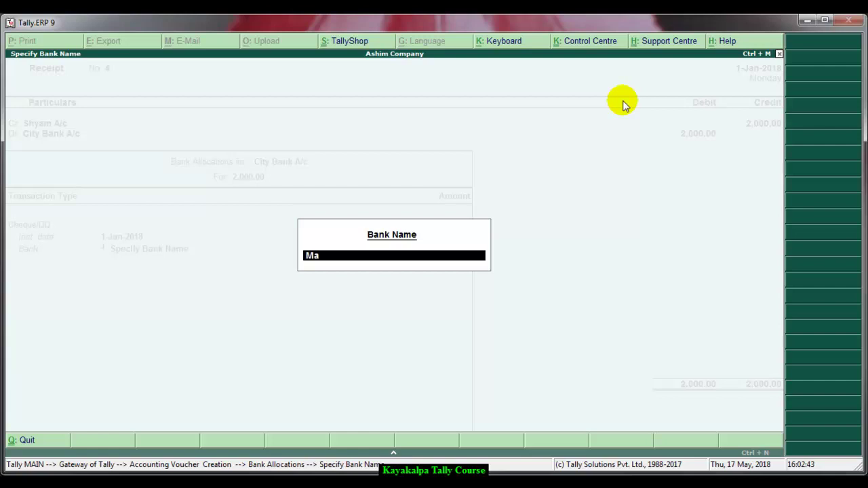
type("chhapuchhre Bank")
- Add the narration 'being cheque received from customer' and save Receipt No. 4
key("Return")
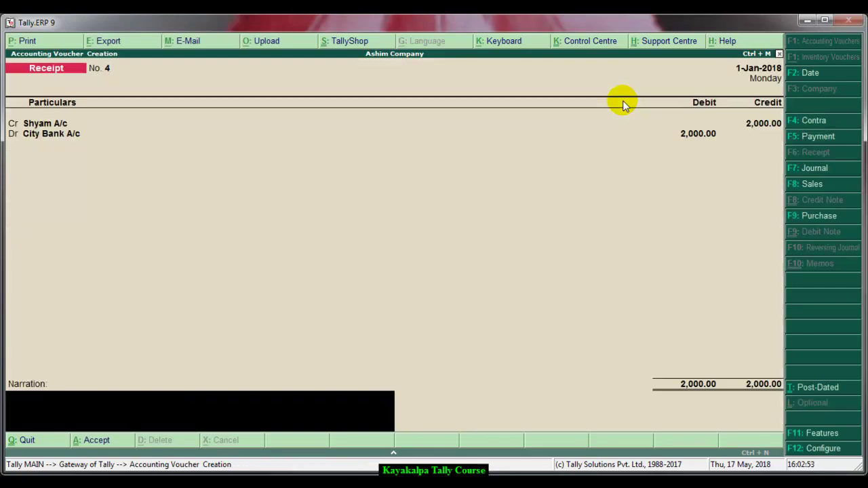
type("being cheque rece")
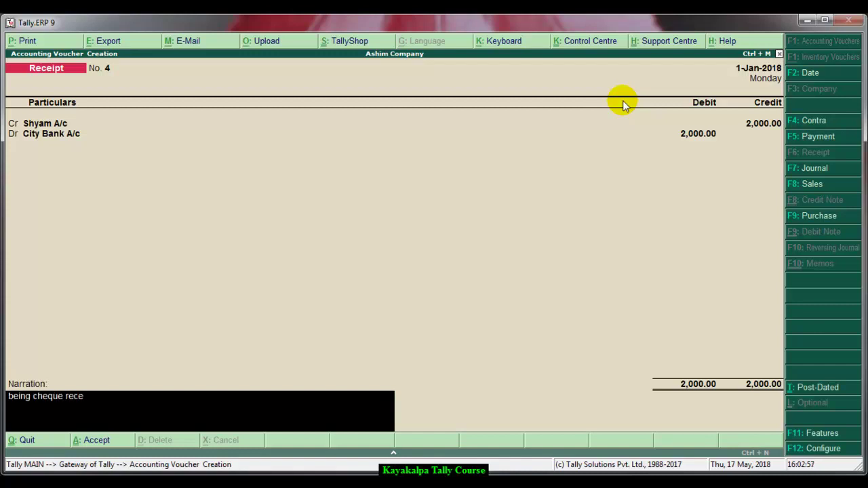
type("ived from customer")
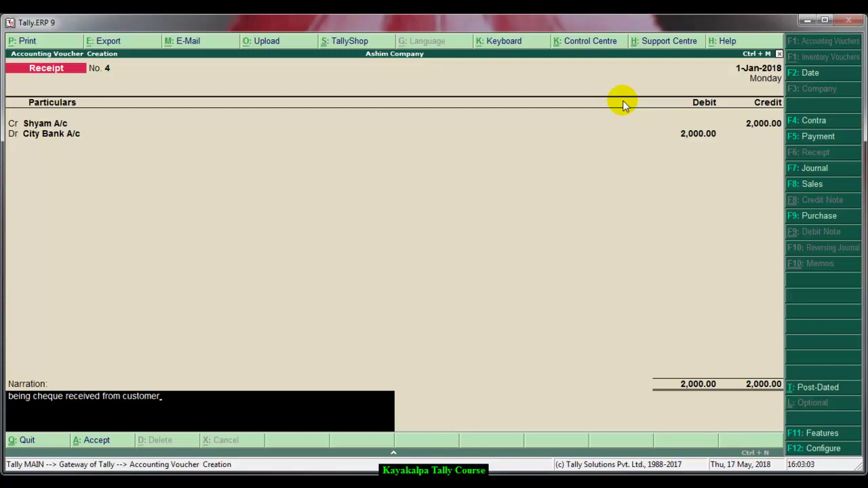
key("Return")
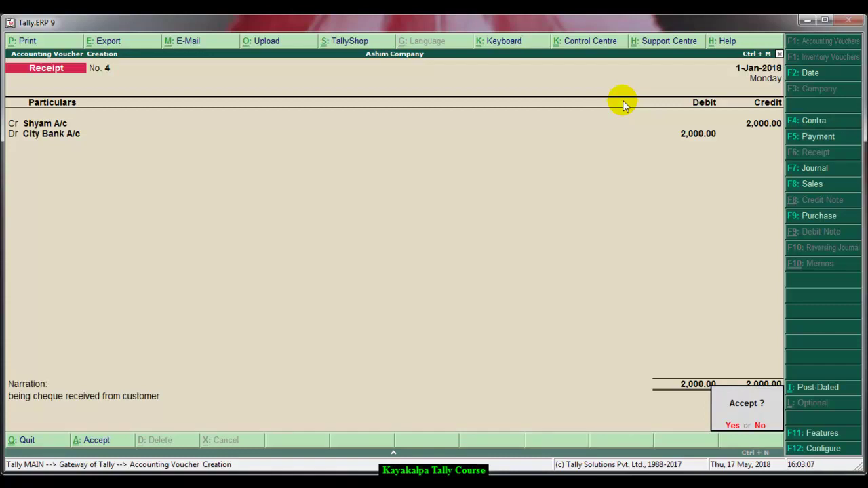
key("Return")
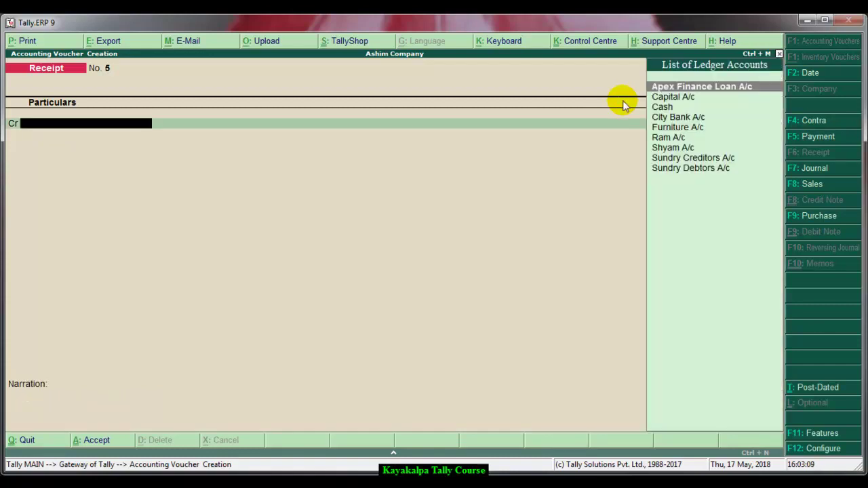